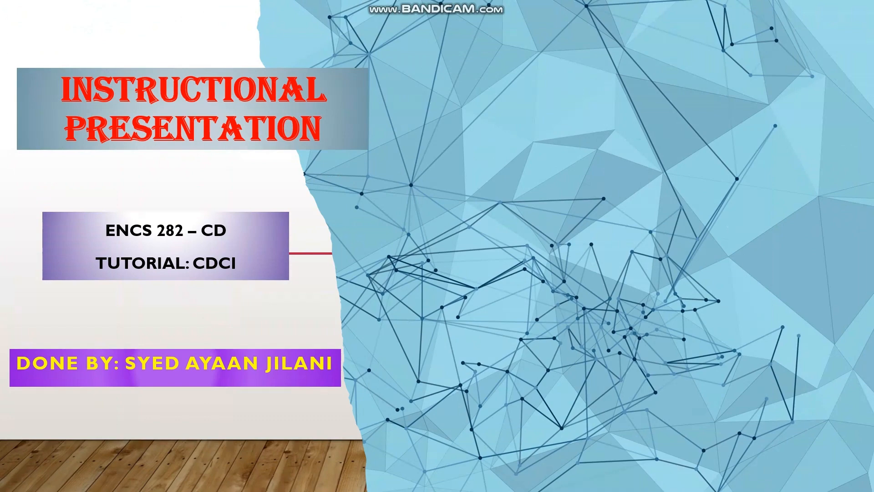
pyautogui.press('Right')
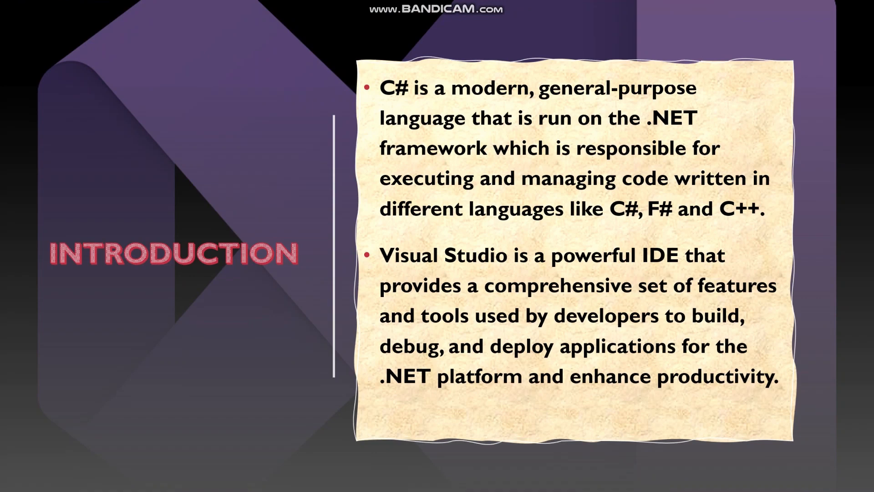
pyautogui.press('Right')
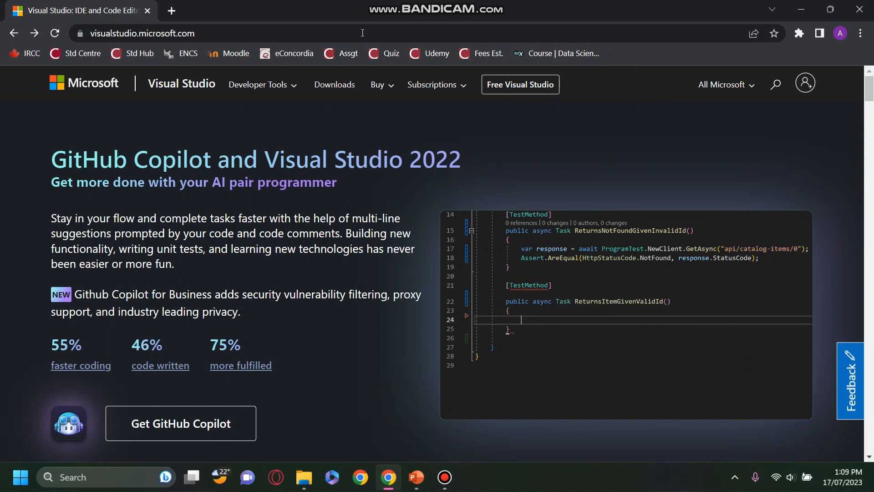
# Download the free Community edition of Visual Studio 2022 from the visualstudio.microsoft.com downloads page.
pyautogui.click(253, 31)
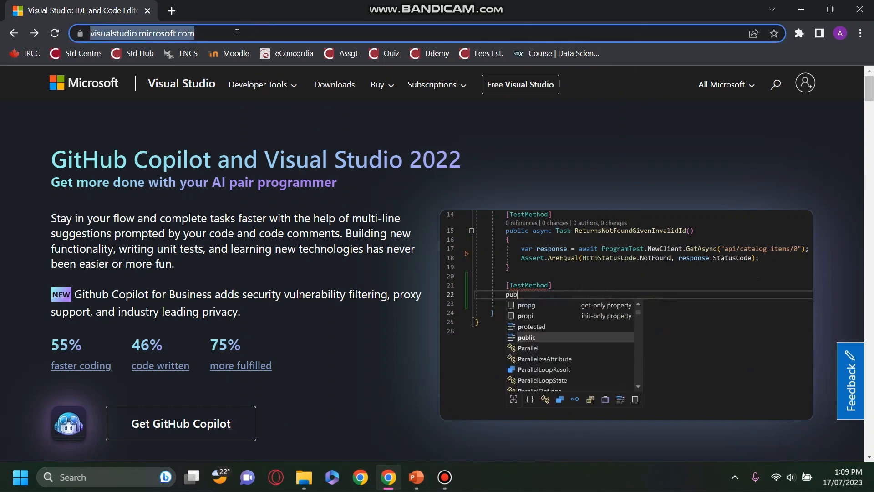
pyautogui.click(324, 91)
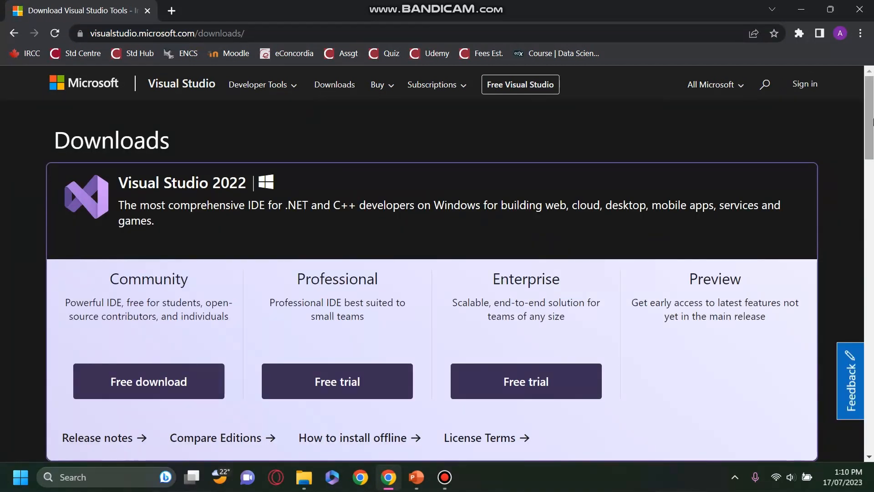
pyautogui.moveTo(873, 123)
pyautogui.mouseDown()
pyautogui.moveTo(873, 187)
pyautogui.moveTo(873, 131)
pyautogui.mouseUp()
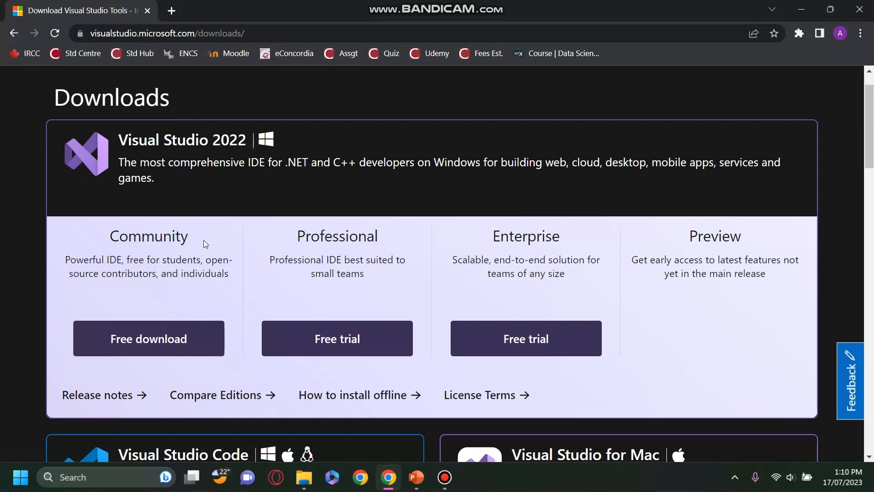
pyautogui.click(191, 335)
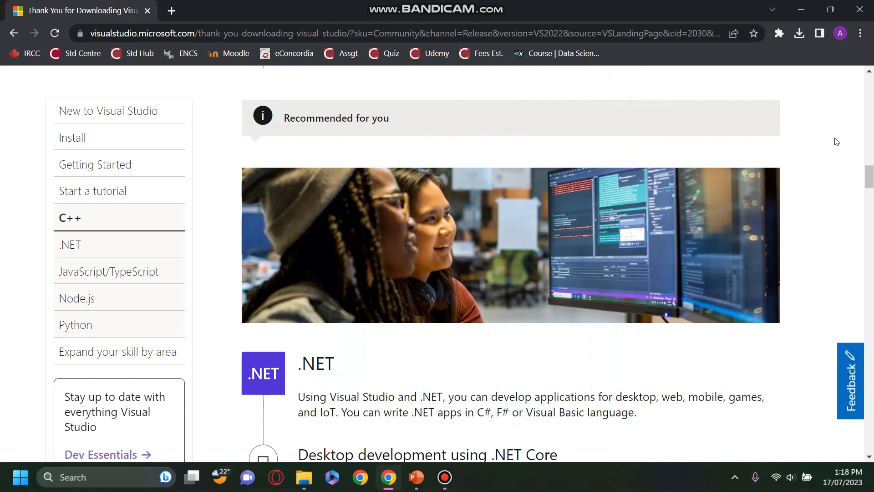
# Run VisualStudioSetup.exe from the Downloads folder in File Explorer and continue past the installer's licence notice.
pyautogui.moveTo(304, 477)
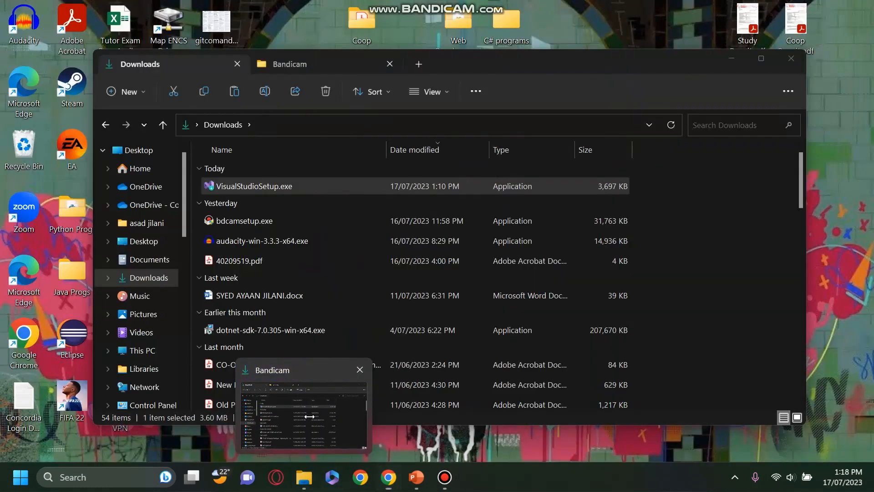
pyautogui.click(309, 416)
pyautogui.doubleClick(307, 187)
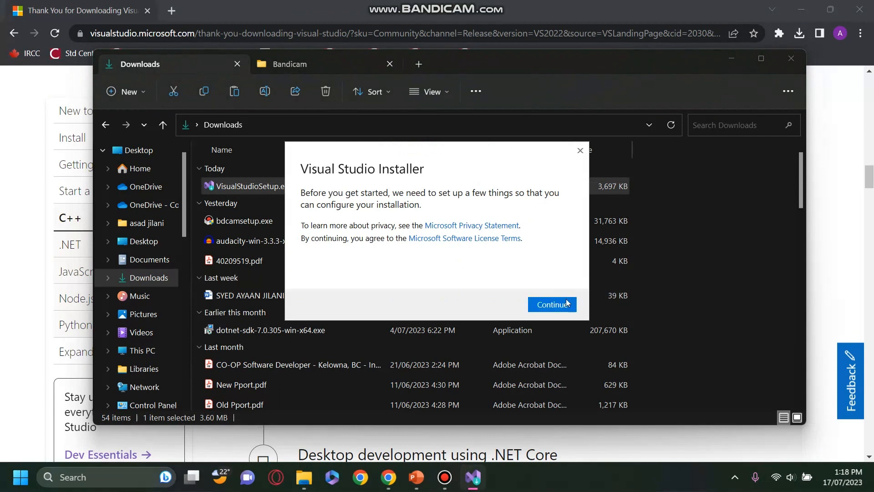
pyautogui.click(563, 305)
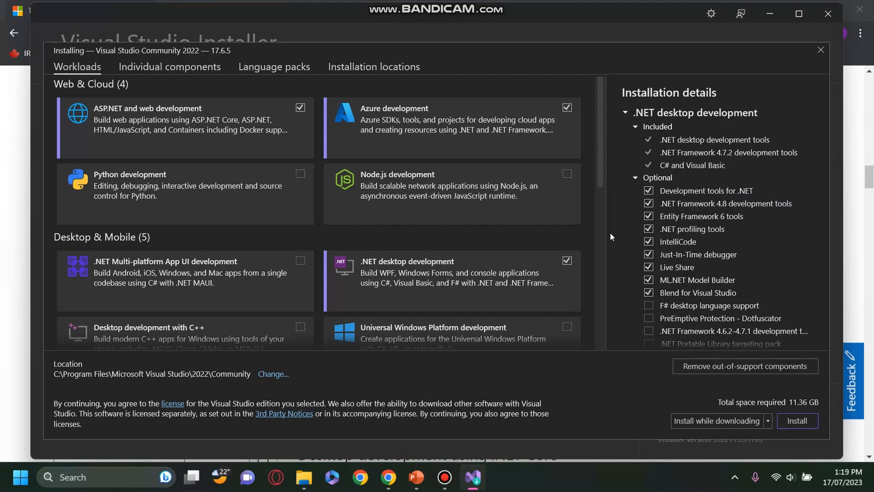
# Deselect the Azure development and ASP.NET and web development workloads, keeping .NET desktop development, and start the installation.
pyautogui.click(567, 107)
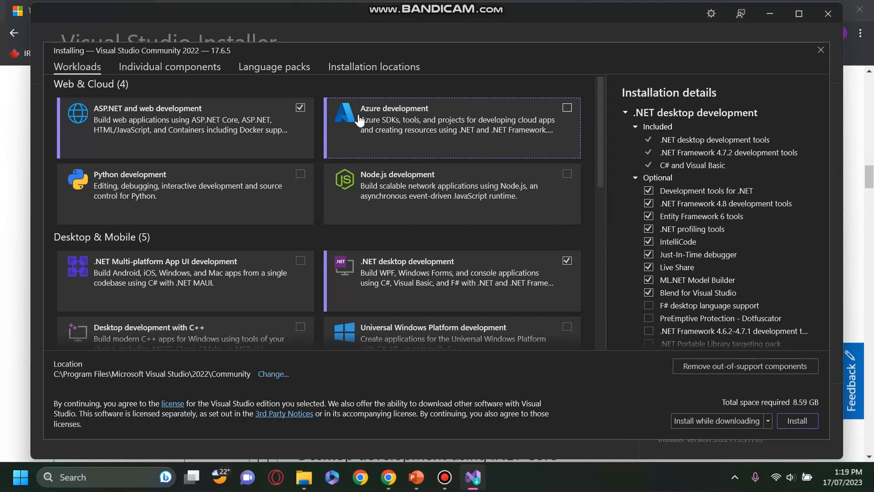
pyautogui.click(299, 108)
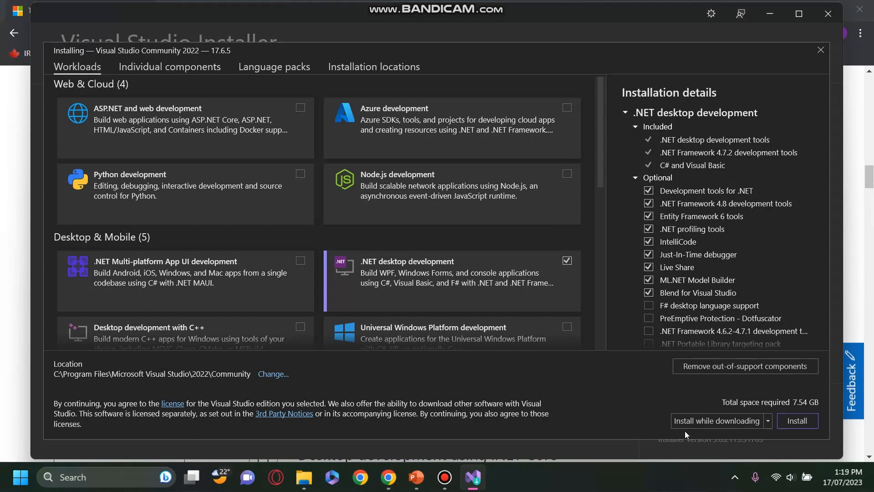
pyautogui.click(797, 421)
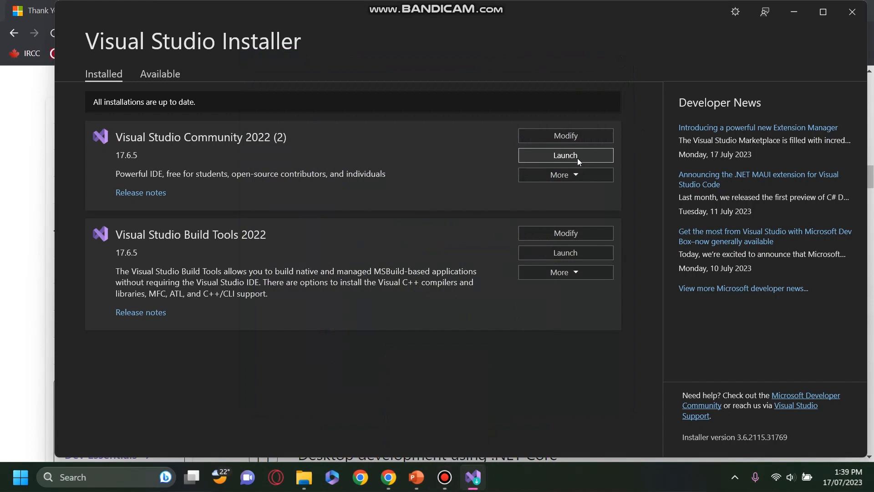
# Launch Visual Studio Community 2022, skipping sign-in and starting it with General development settings and the Dark theme.
pyautogui.click(566, 155)
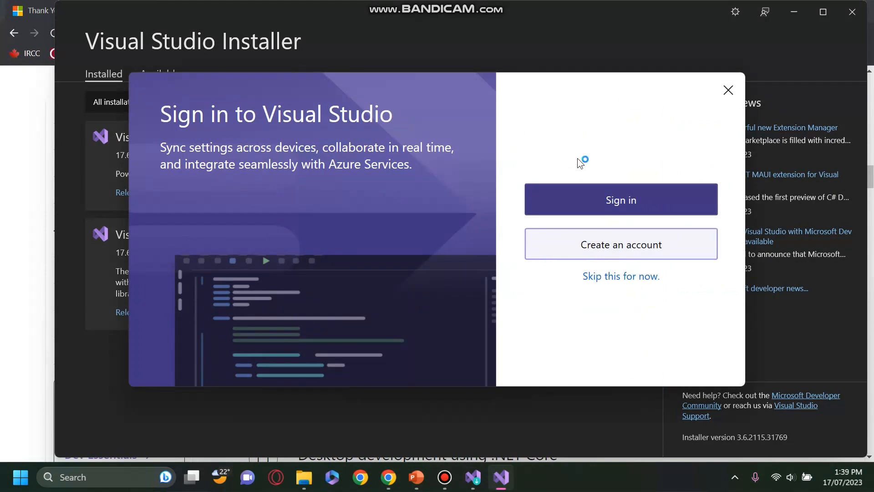
pyautogui.click(626, 277)
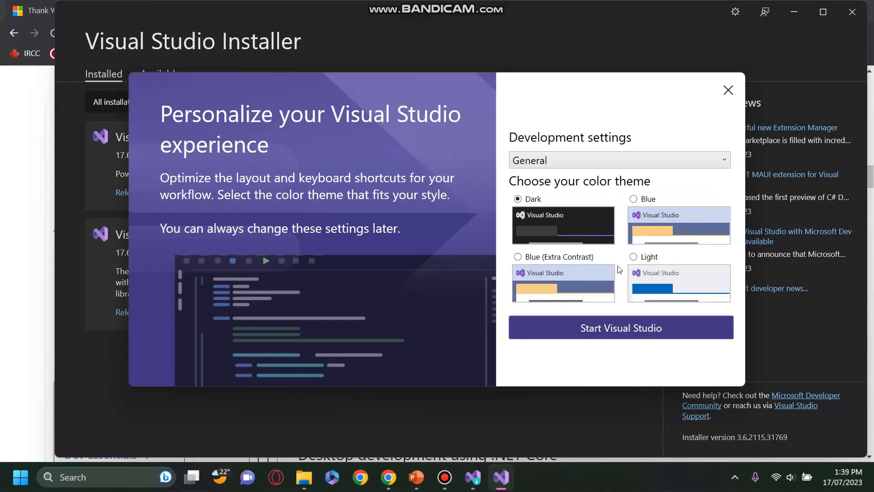
pyautogui.click(590, 162)
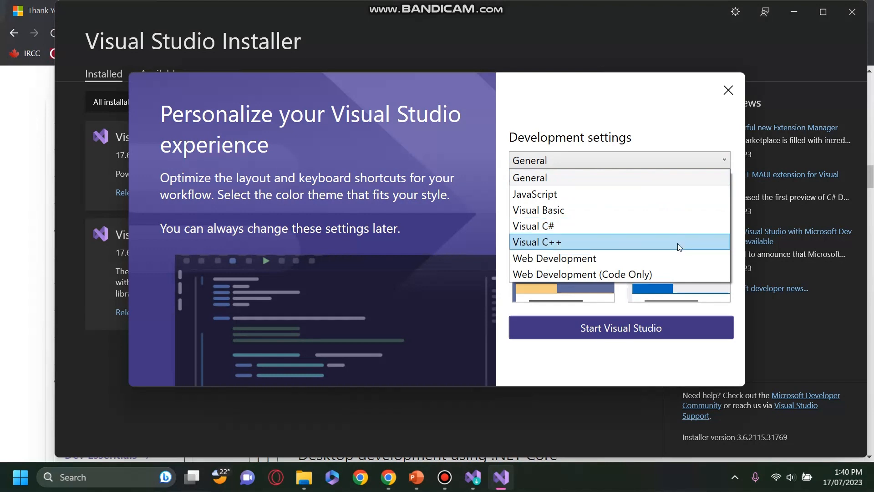
pyautogui.click(624, 181)
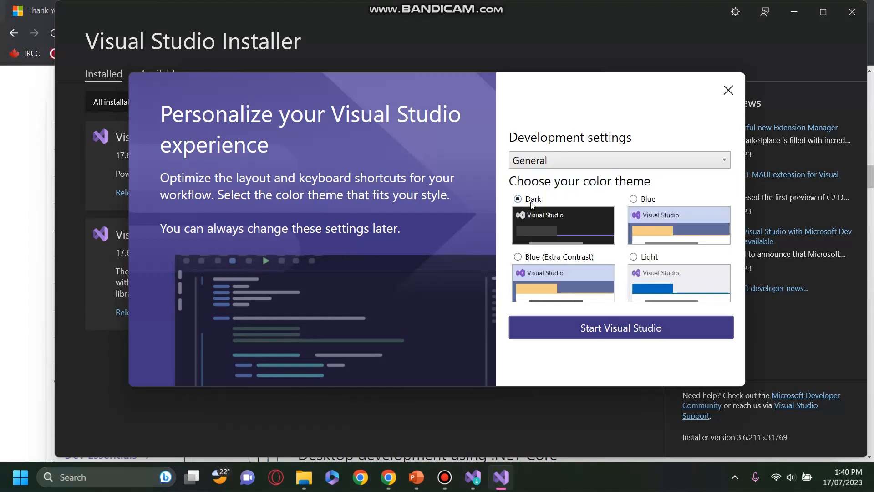
pyautogui.click(619, 333)
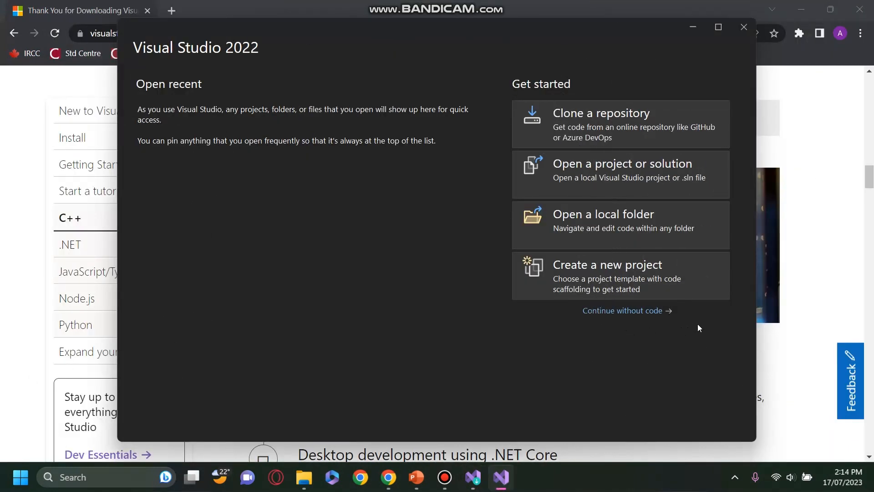
# Start a new project from the C# Console App (.NET Framework) template, with templates filtered to the Console project type.
pyautogui.click(708, 276)
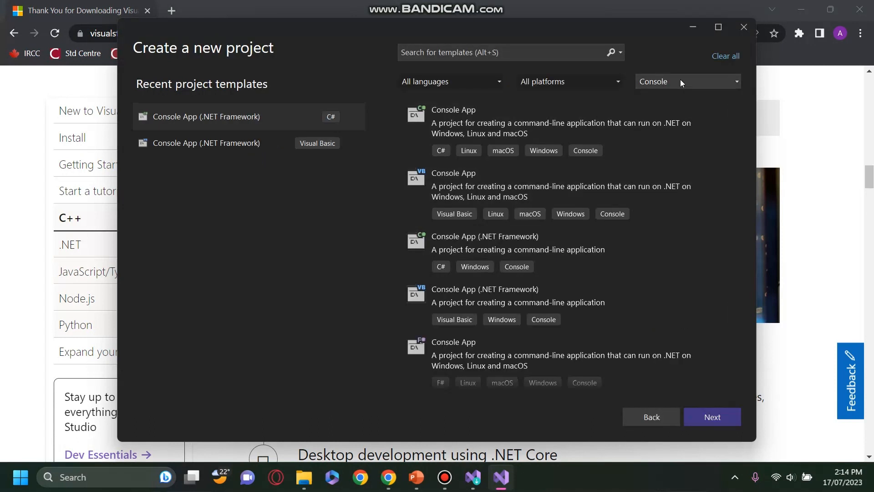
pyautogui.click(681, 80)
pyautogui.click(682, 97)
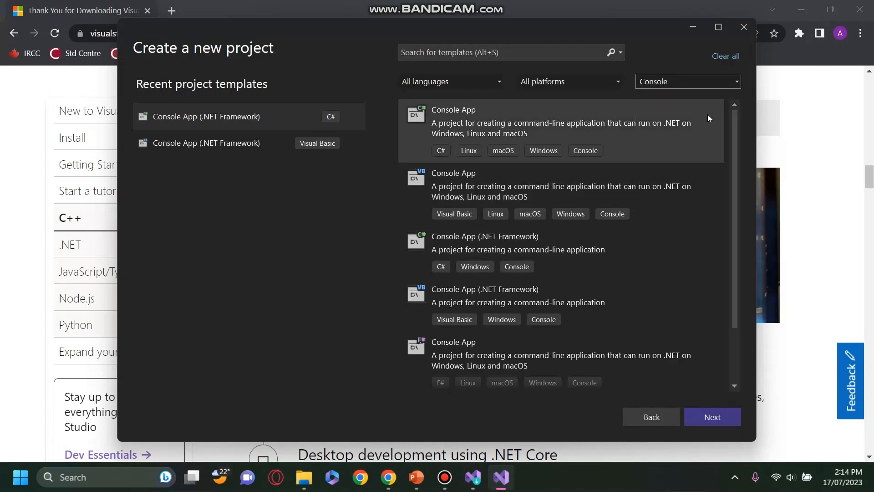
pyautogui.click(652, 249)
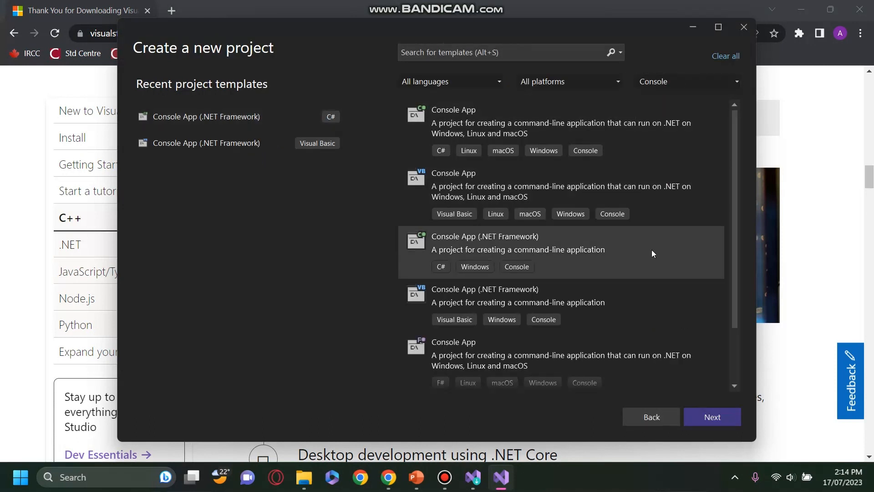
pyautogui.click(737, 416)
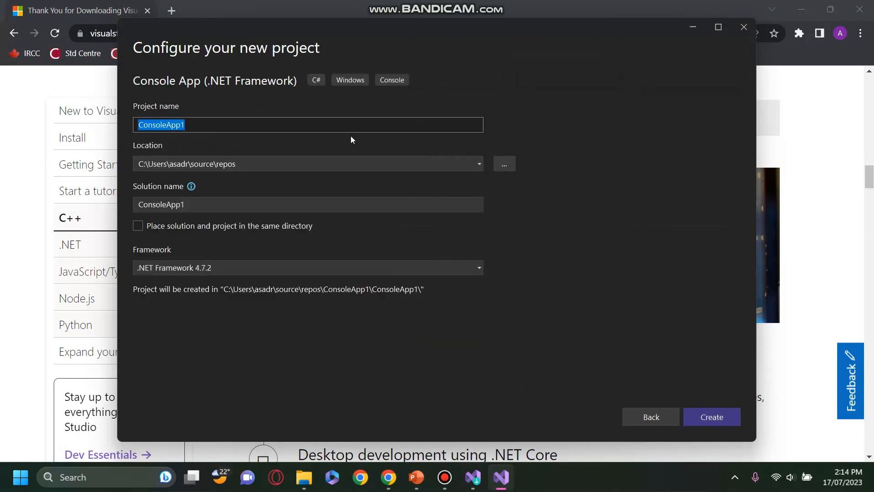
# Name the project HelloWorld and create it.
pyautogui.press('BackSpace')
pyautogui.write('HelloWorld')
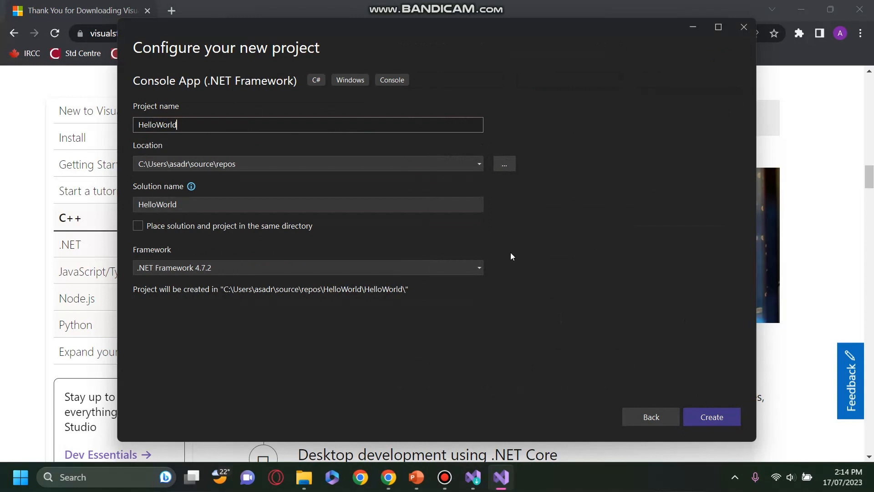
pyautogui.click(732, 414)
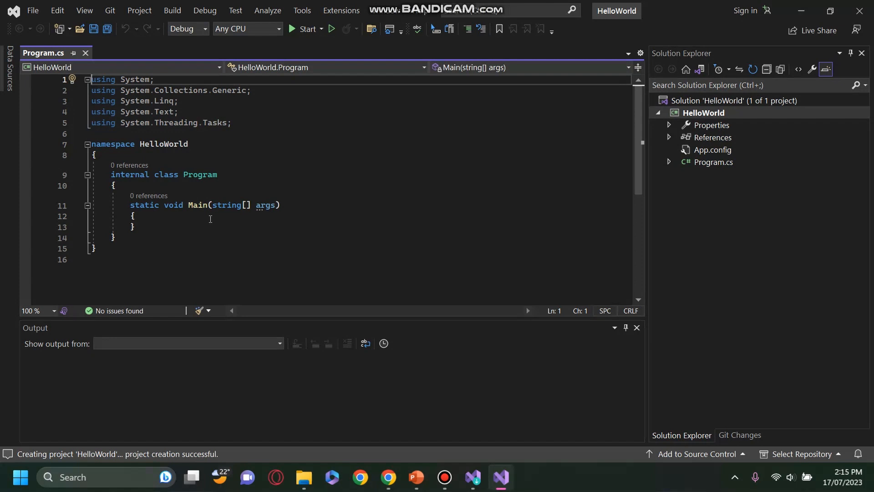
# Add the statement Console.WriteLine("Hello World"); inside the Main method of Program.cs.
pyautogui.click(210, 219)
pyautogui.press('Return')
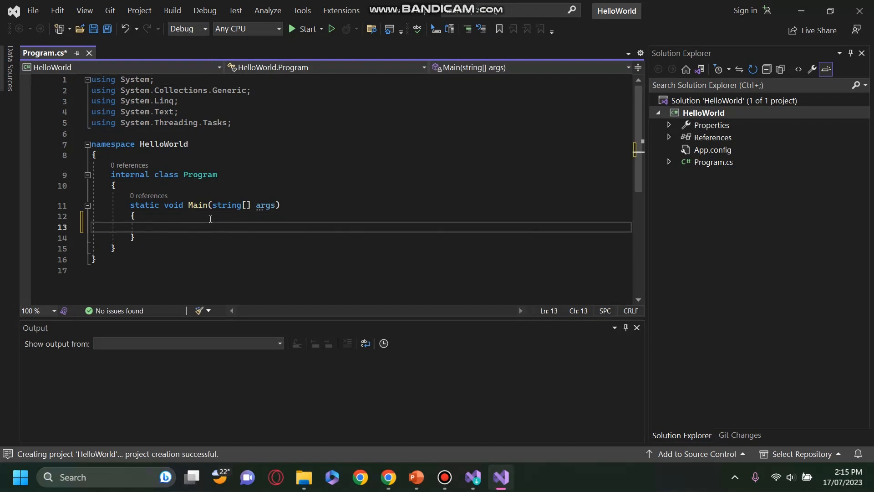
pyautogui.write('Conso')
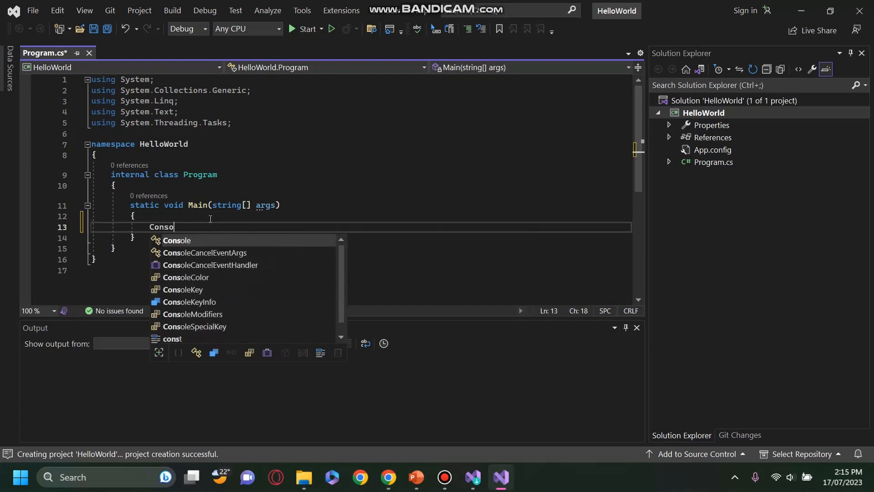
pyautogui.write('le.Write')
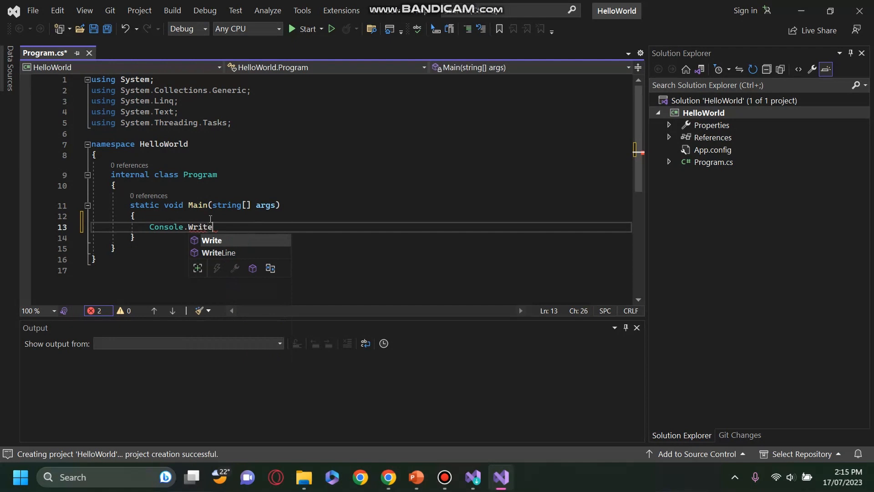
pyautogui.write('Line(')
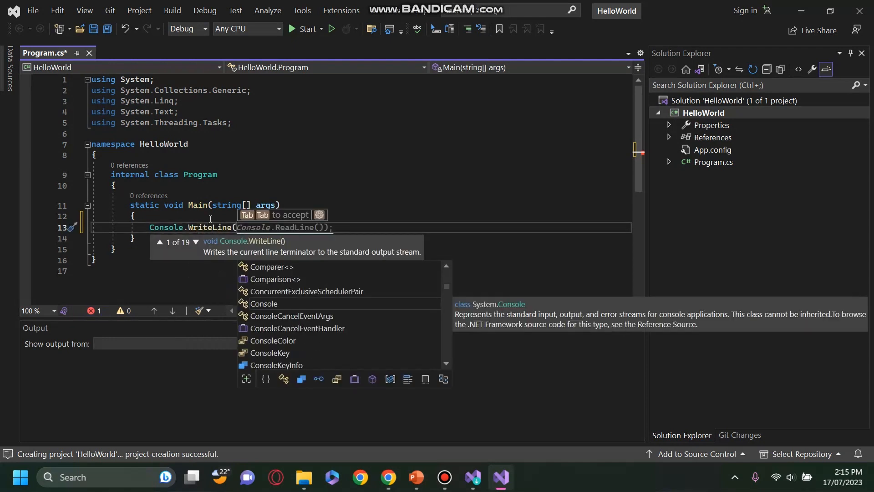
pyautogui.write('"Hello')
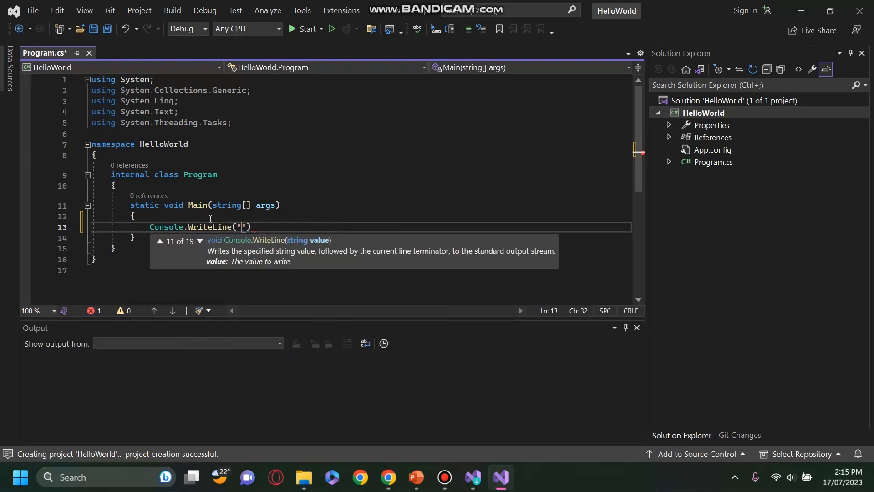
pyautogui.write(' World")')
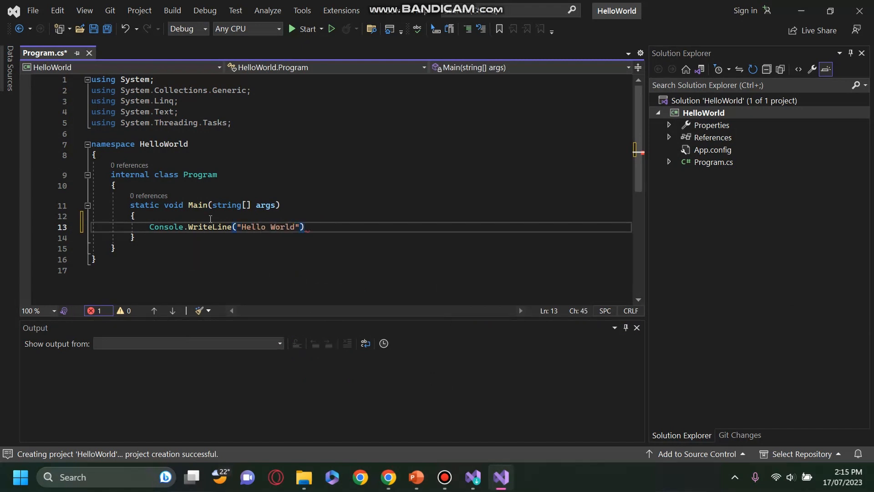
pyautogui.write(';')
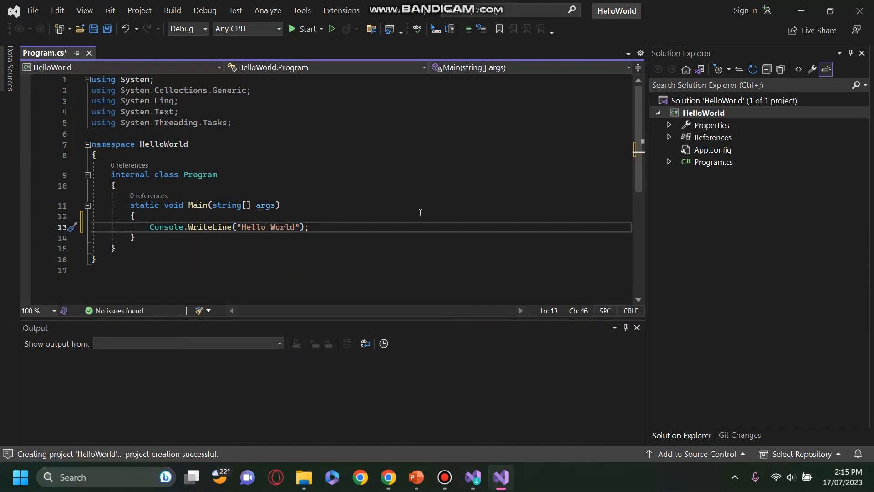
# Run the HelloWorld program and examine its exit line in the debug output.
pyautogui.click(297, 32)
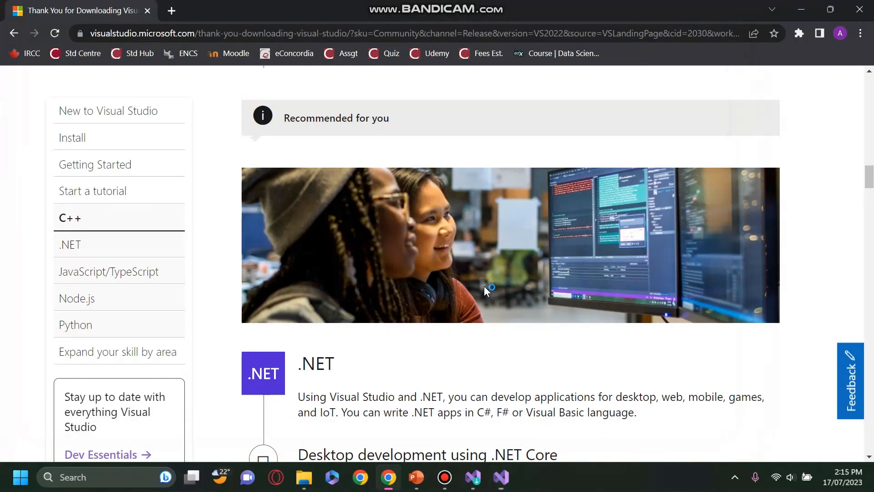
pyautogui.click(501, 477)
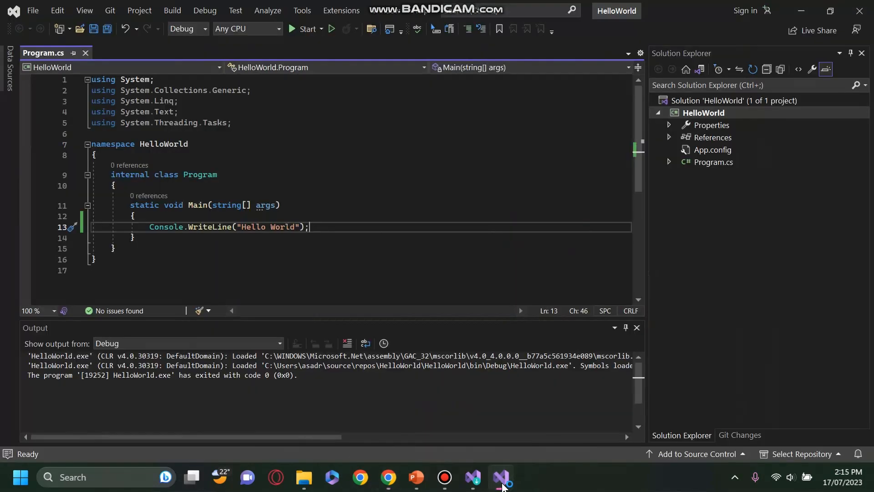
pyautogui.moveTo(310, 379); pyautogui.dragTo(27, 375)
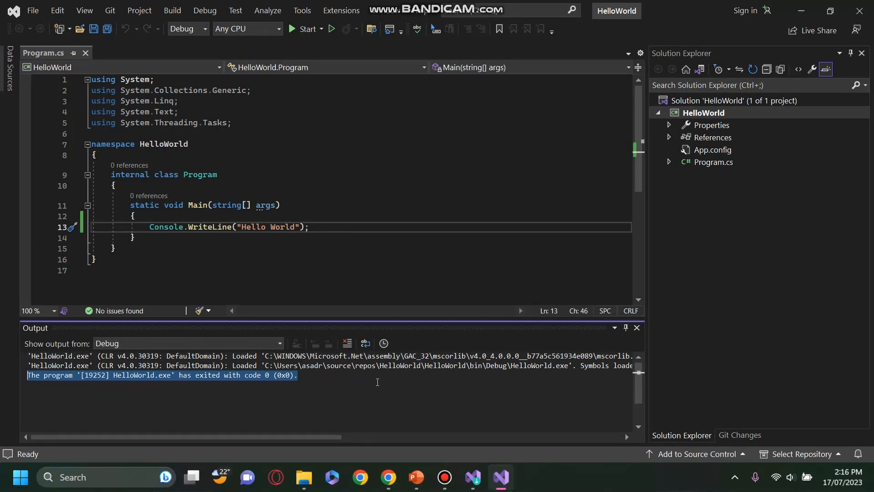
pyautogui.click(377, 381)
# Add the statement Console.ReadKey(); on a new line below the WriteLine statement in Main.
pyautogui.click(334, 227)
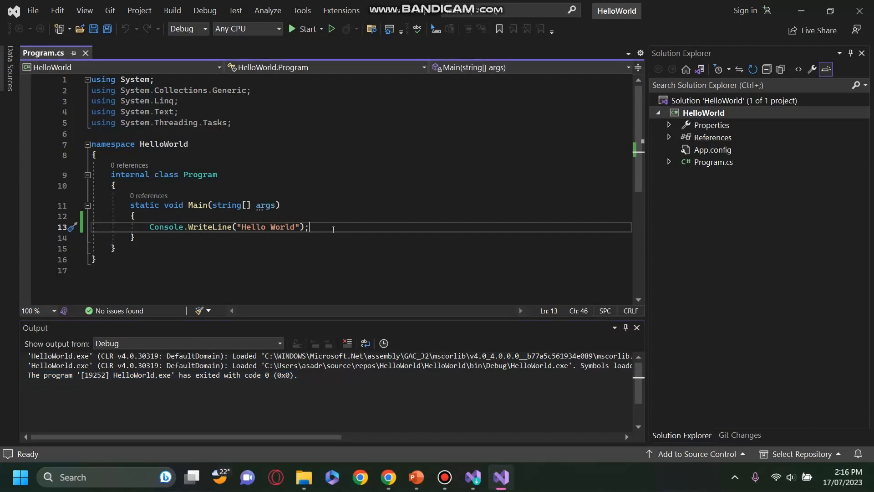
pyautogui.press('Return')
pyautogui.write('Console')
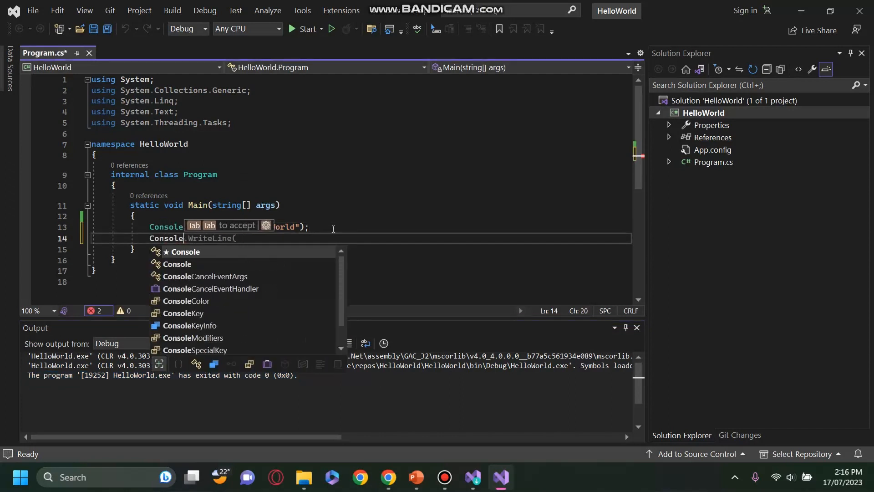
pyautogui.write('.readKey(')
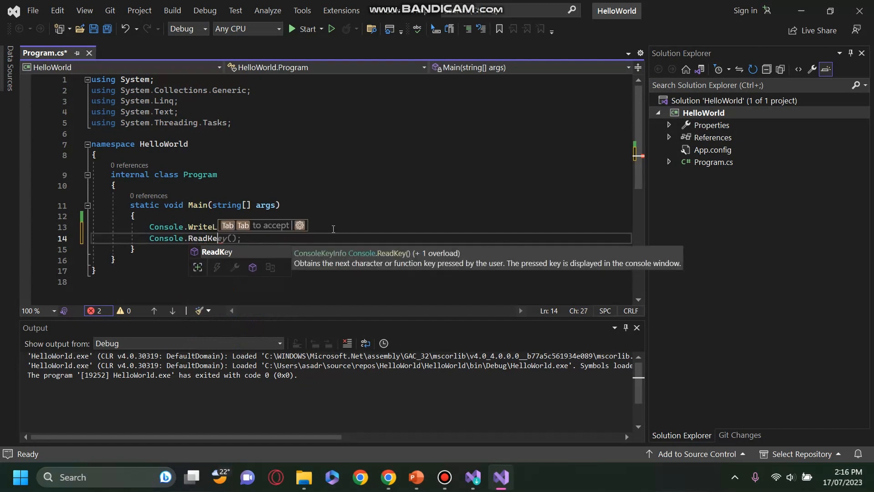
pyautogui.write(');')
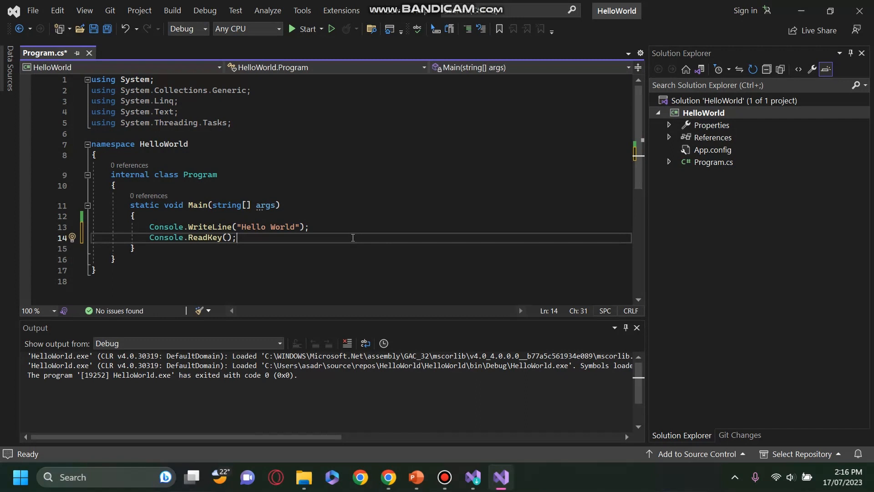
# Run the program again with the ReadKey pause and end it from its console window.
pyautogui.click(302, 30)
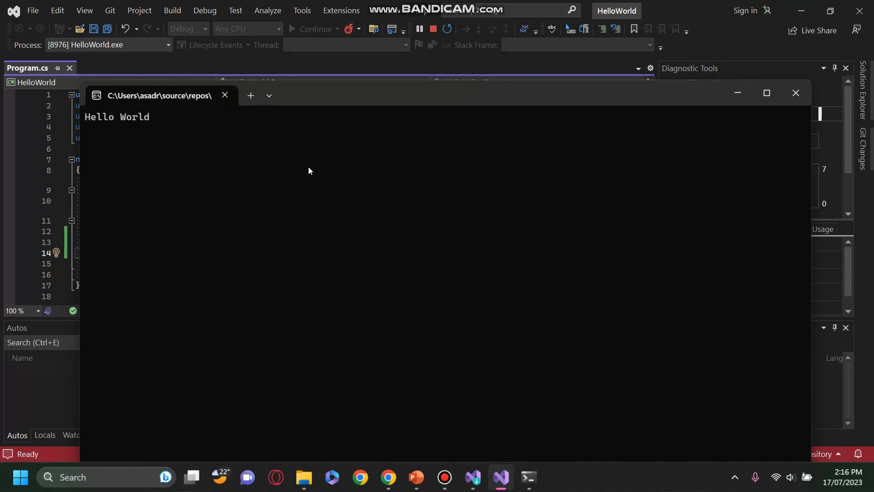
pyautogui.press('Return')
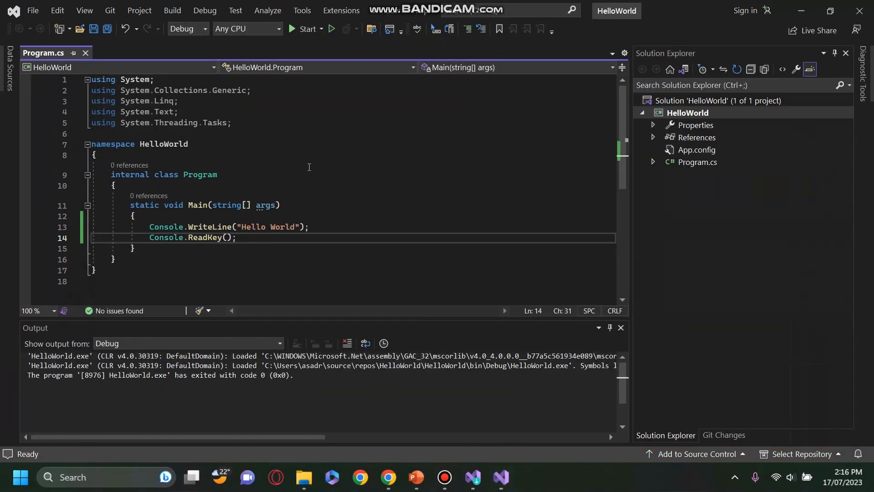